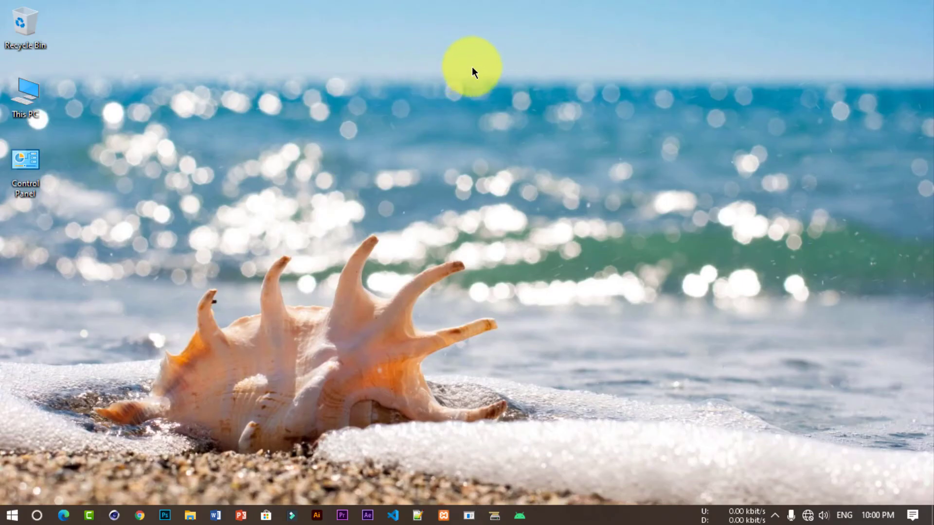
# Try to format USB Drive (H:) from This PC with the default FAT file system, default allocation size and Quick Format
pyautogui.rightClick(525, 128)
pyautogui.click(495, 158)
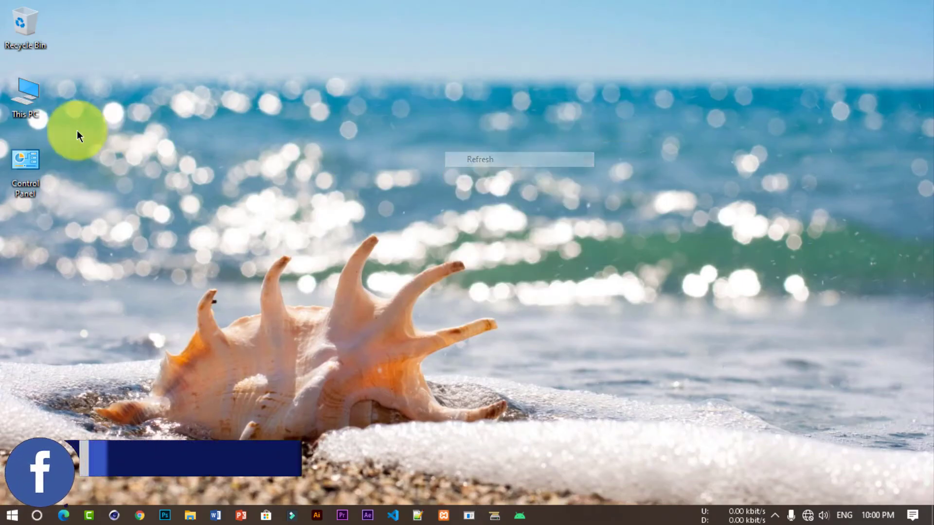
pyautogui.doubleClick(24, 99)
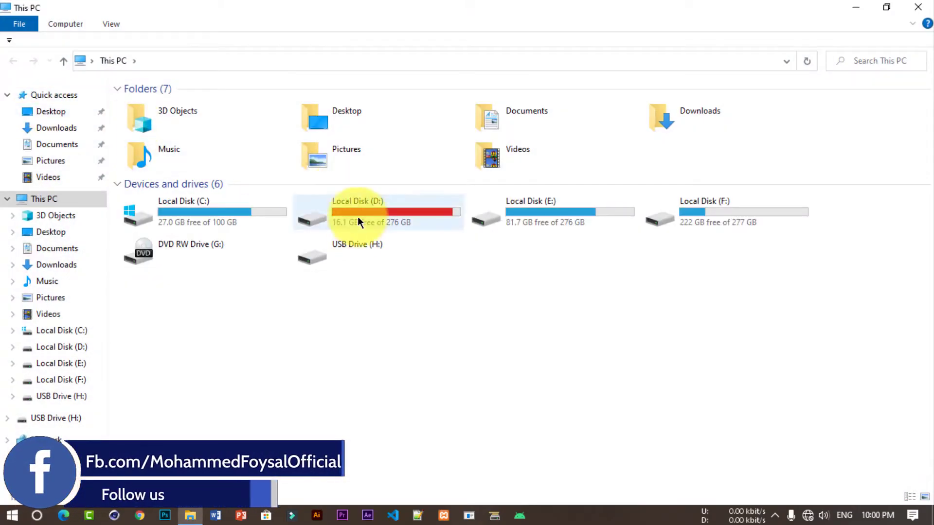
pyautogui.doubleClick(354, 249)
pyautogui.click(476, 272)
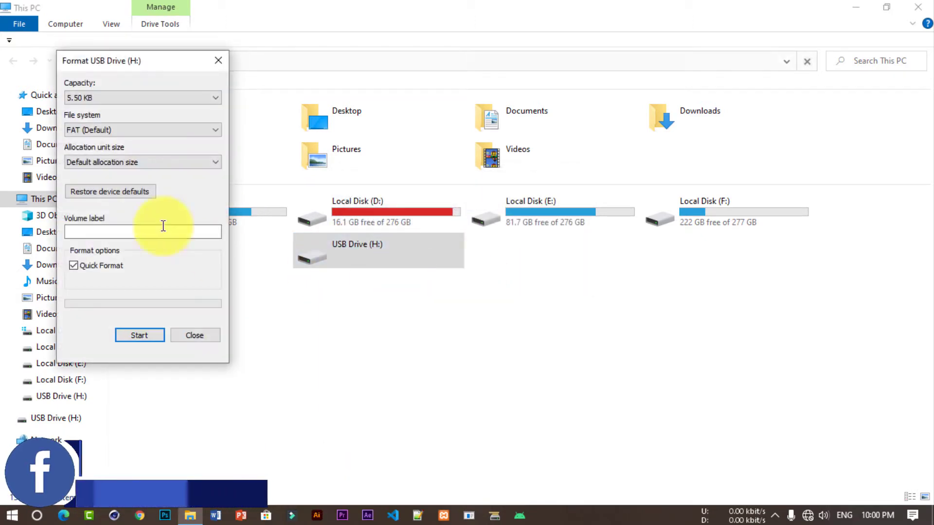
pyautogui.click(138, 335)
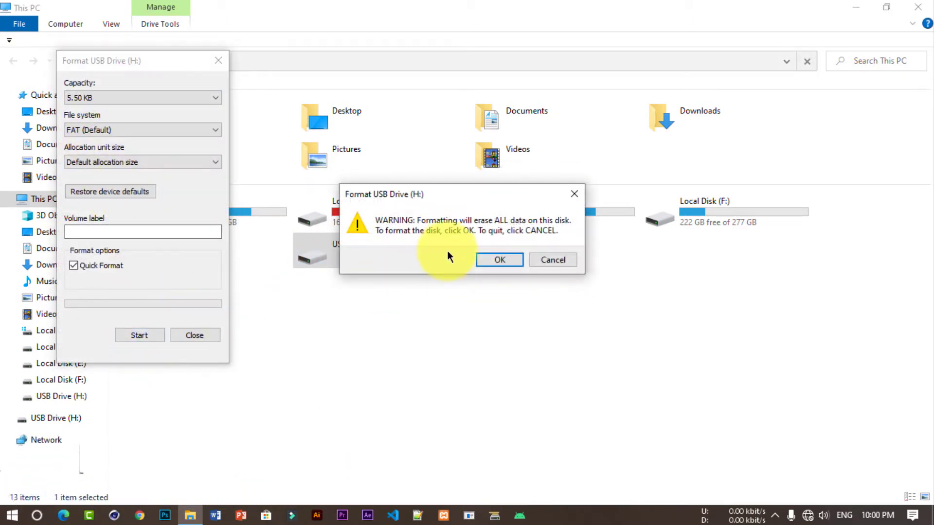
pyautogui.click(498, 260)
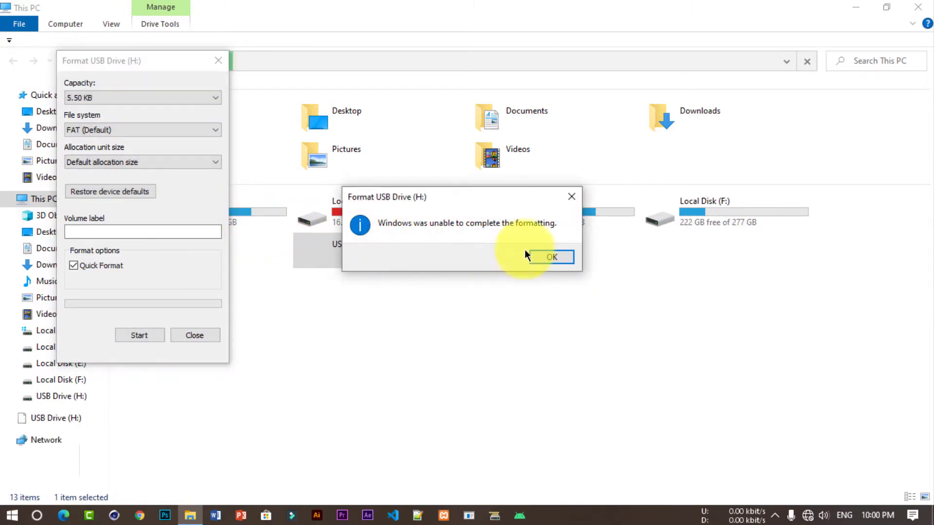
pyautogui.moveTo(473, 196); pyautogui.dragTo(343, 264)
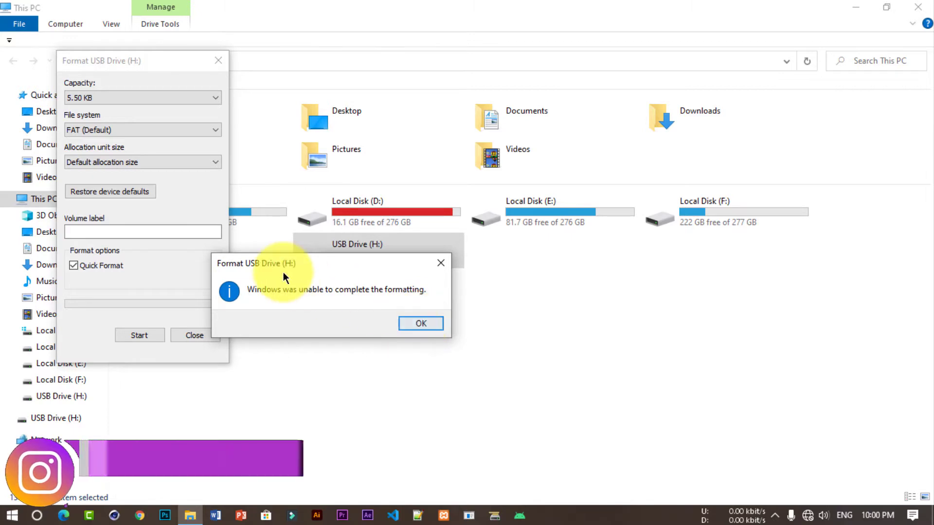
pyautogui.moveTo(284, 264); pyautogui.dragTo(405, 214)
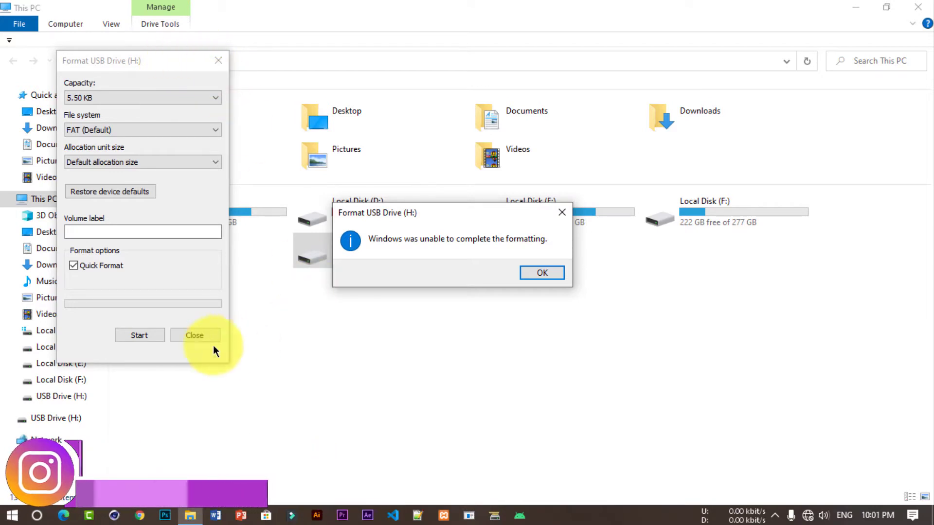
pyautogui.click(552, 271)
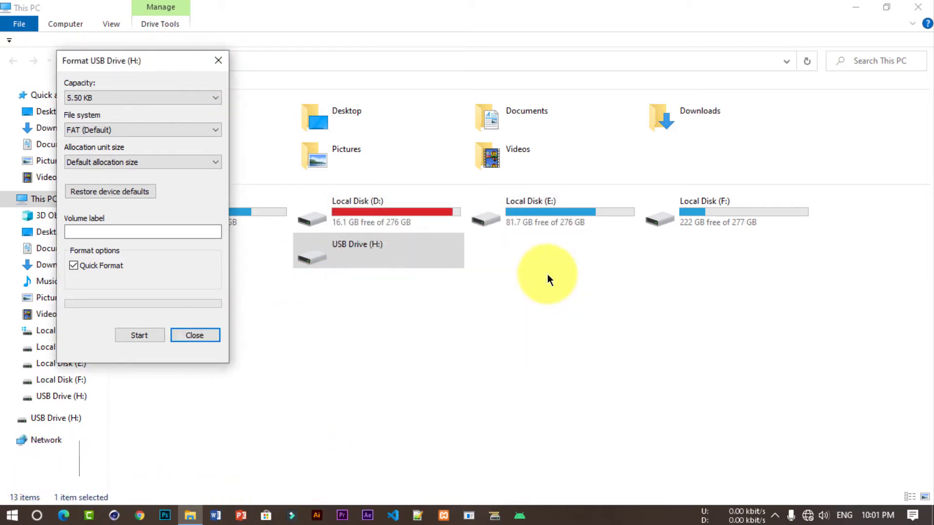
pyautogui.click(206, 337)
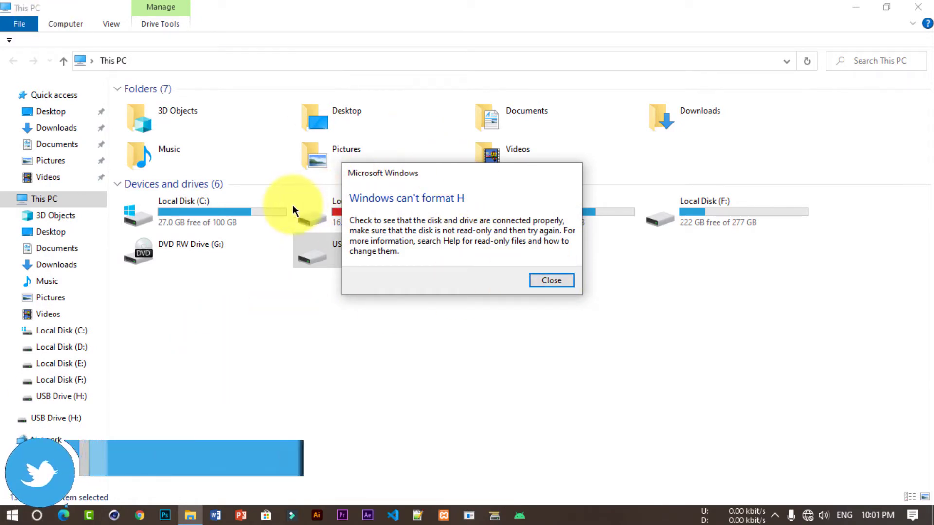
pyautogui.click(551, 281)
# Refresh the drive list in This PC and close the window
pyautogui.rightClick(550, 278)
pyautogui.click(471, 315)
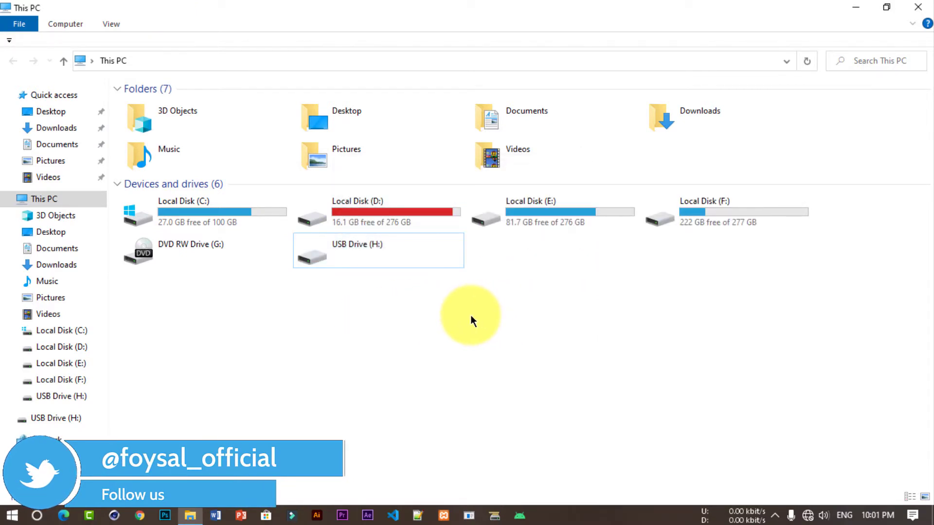
pyautogui.rightClick(471, 315)
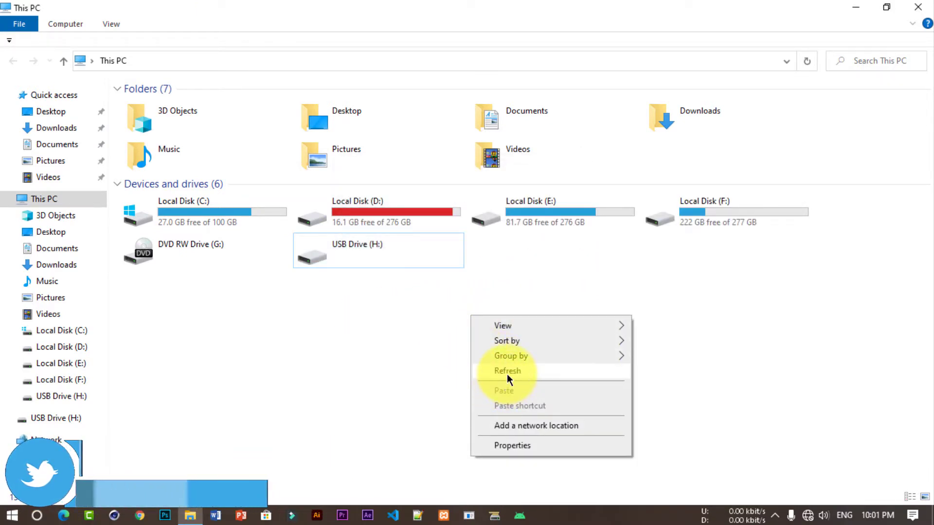
pyautogui.click(507, 372)
pyautogui.click(926, 7)
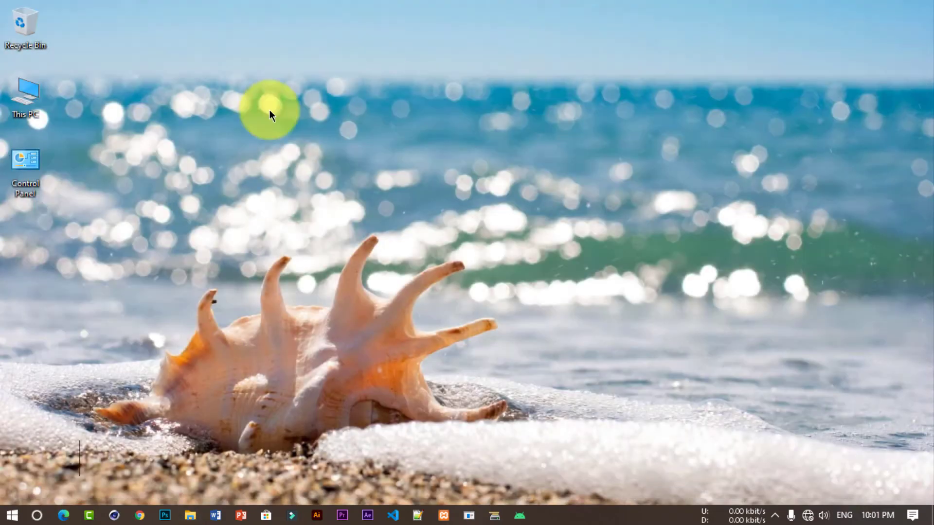
# Search Windows for "cmd" and run Command Prompt as administrator
pyautogui.rightClick(12, 515)
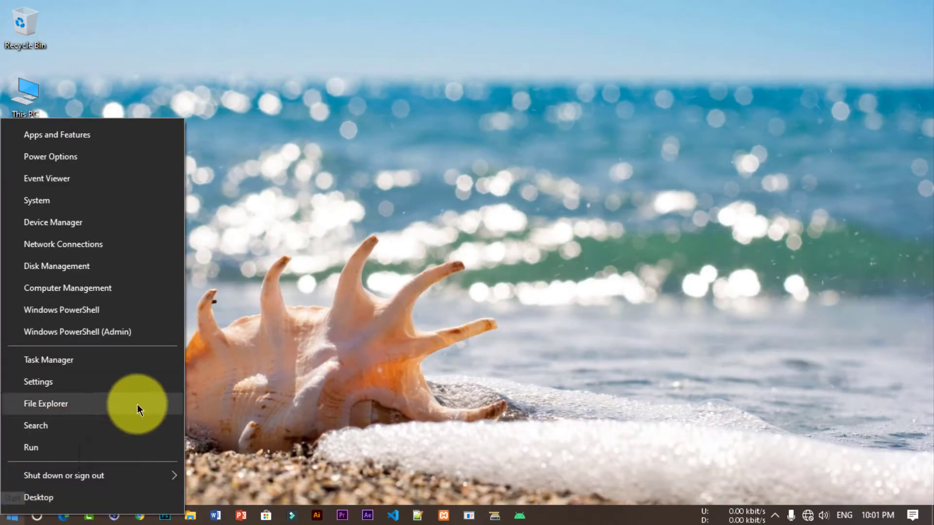
pyautogui.click(105, 432)
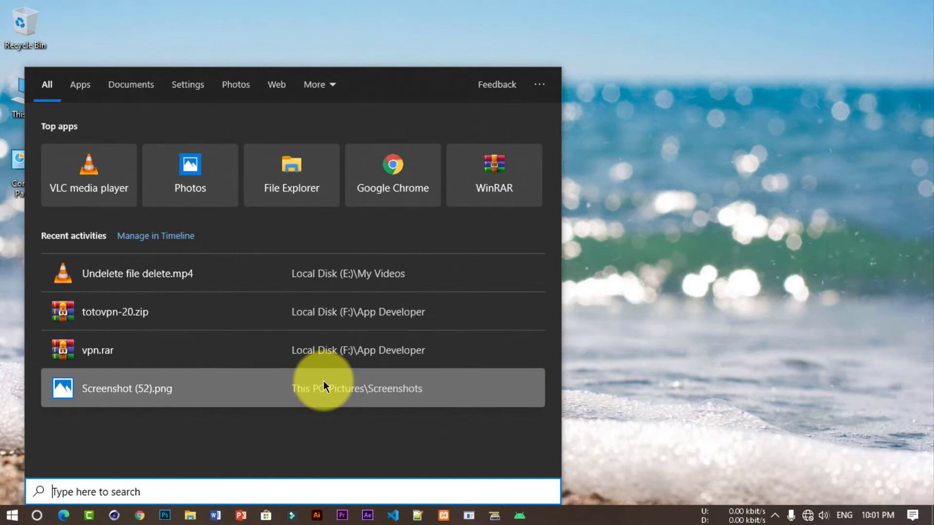
pyautogui.write('cm')
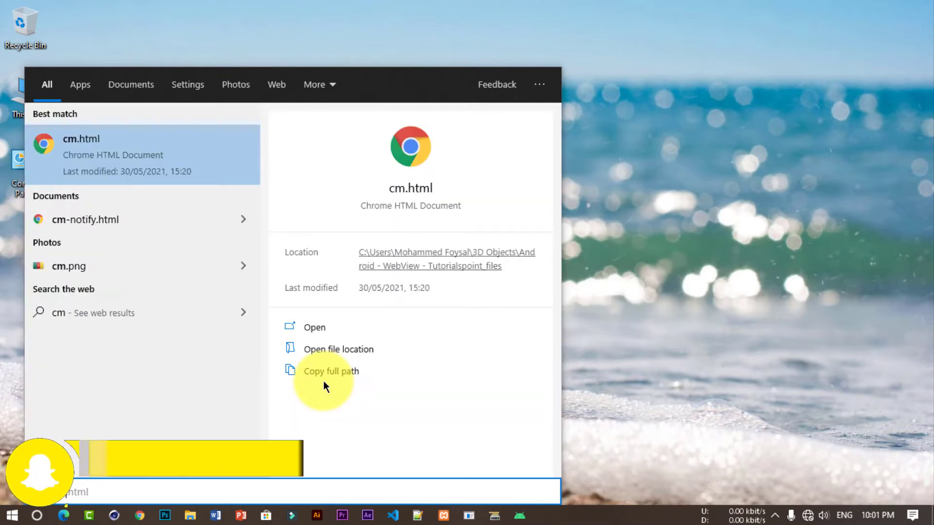
pyautogui.write('d')
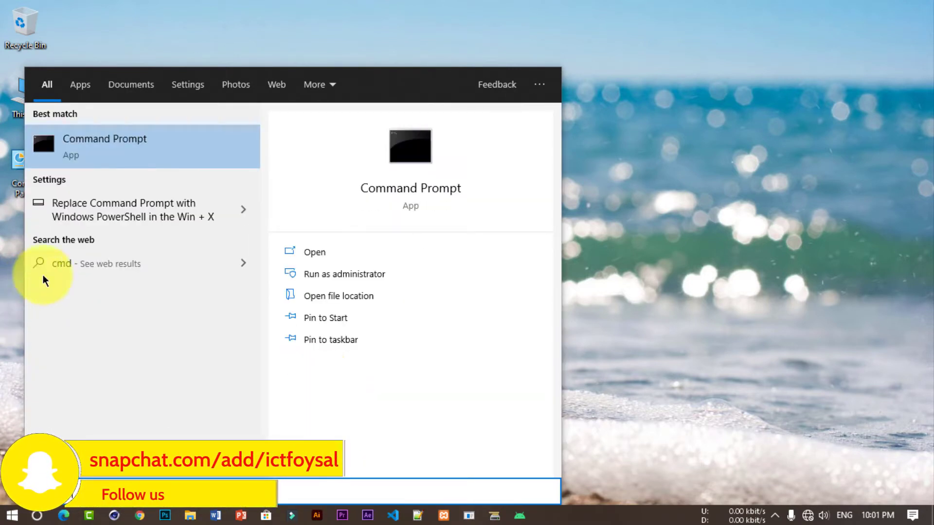
pyautogui.rightClick(113, 147)
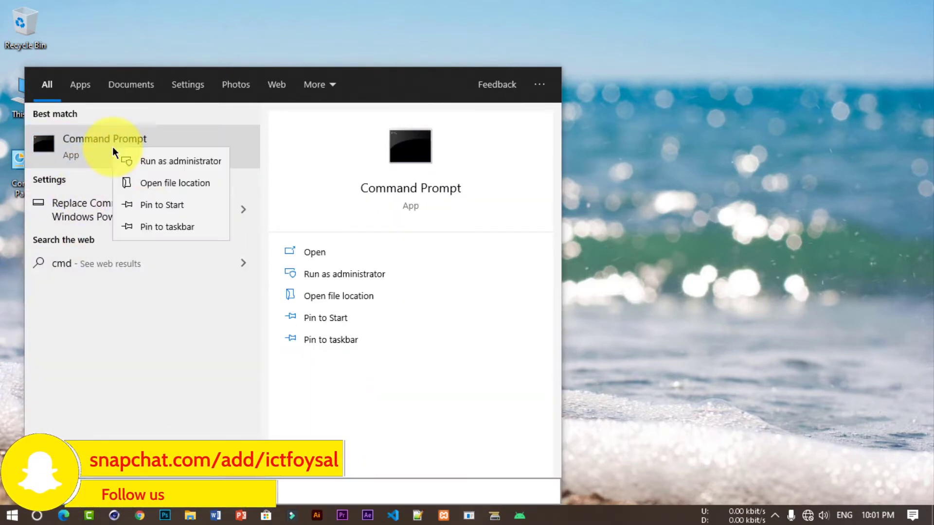
pyautogui.click(153, 163)
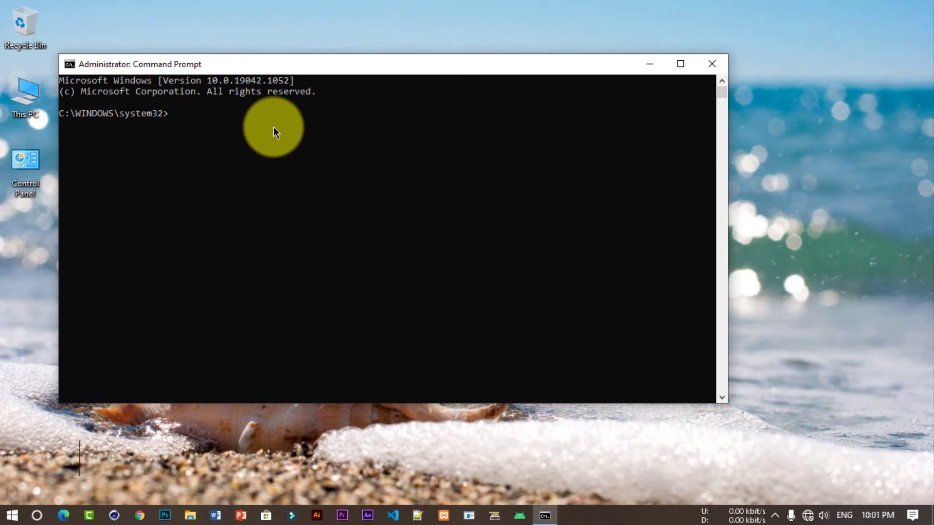
# Start diskpart and list the disks connected to the computer
pyautogui.write('diskpart')
pyautogui.press('Return')
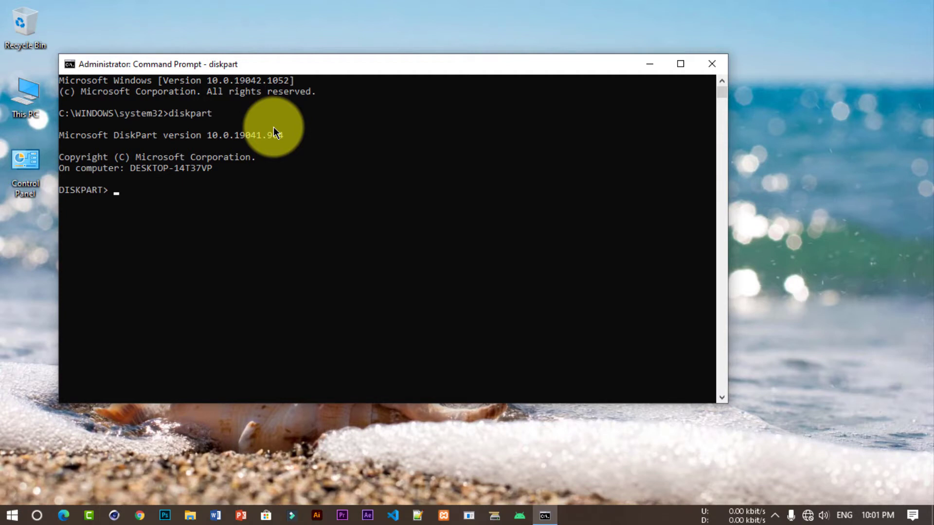
pyautogui.write('list disk')
pyautogui.press('Return')
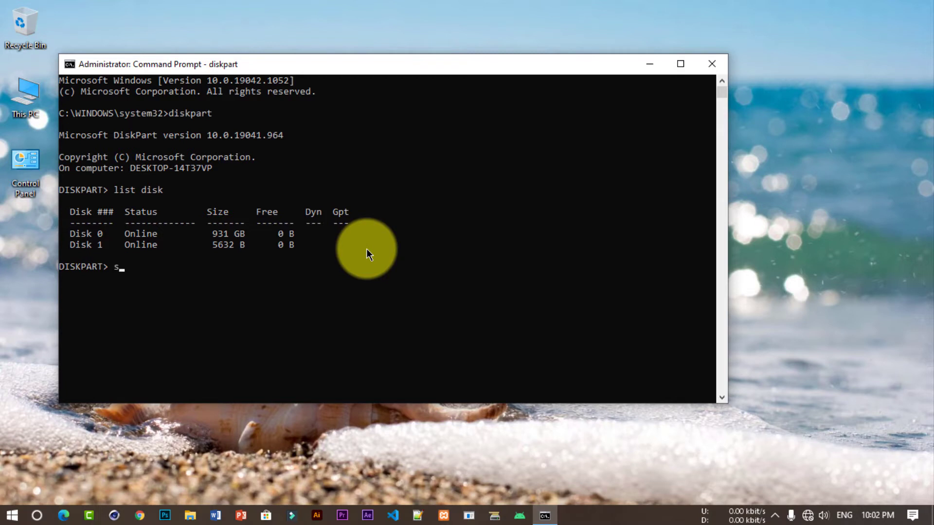
# Select disk 1, the USB drive, in DiskPart
pyautogui.write('ele')
pyautogui.write('disk 1')
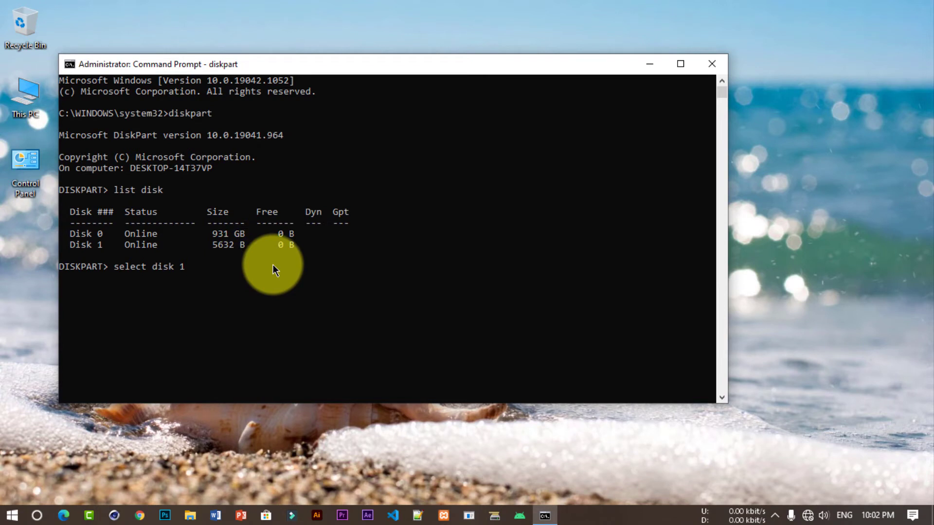
pyautogui.press('Return')
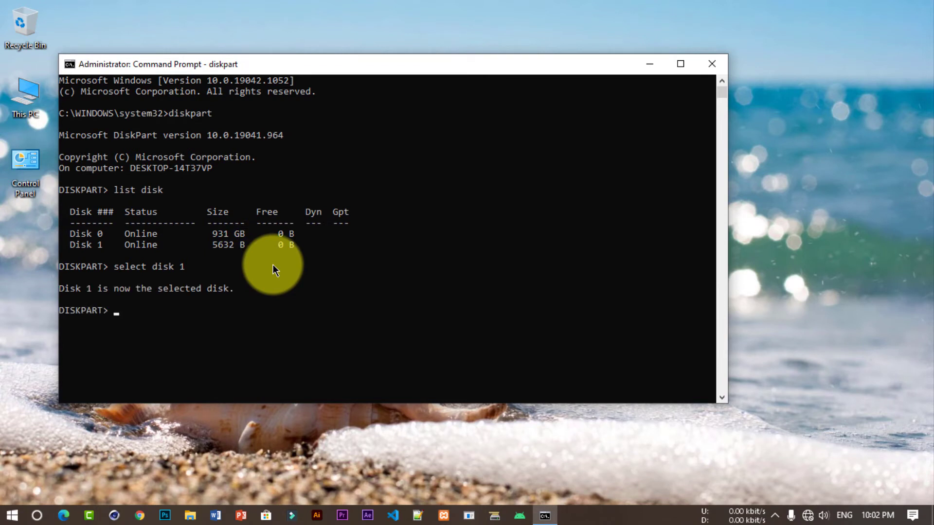
# Wipe the selected disk with DiskPart's clean command
pyautogui.write('cl')
pyautogui.write('ea')
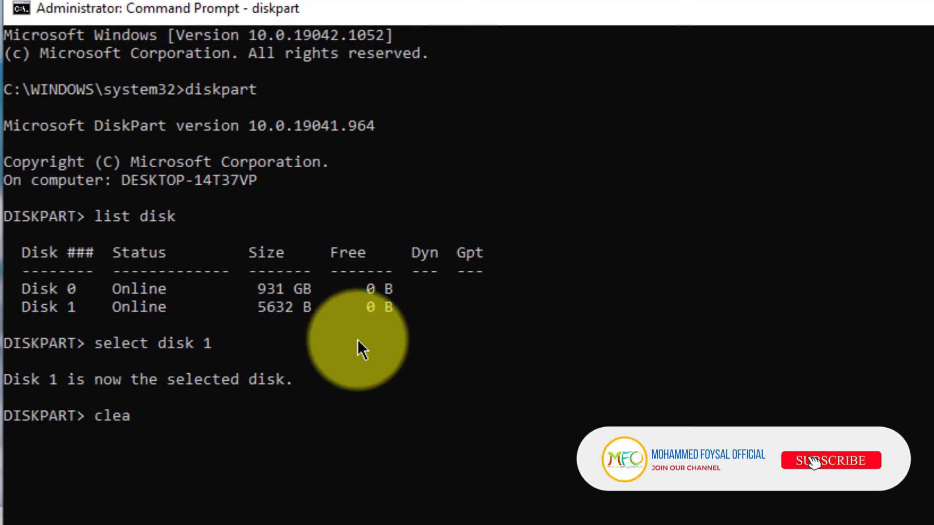
pyautogui.write('n')
pyautogui.press('Return')
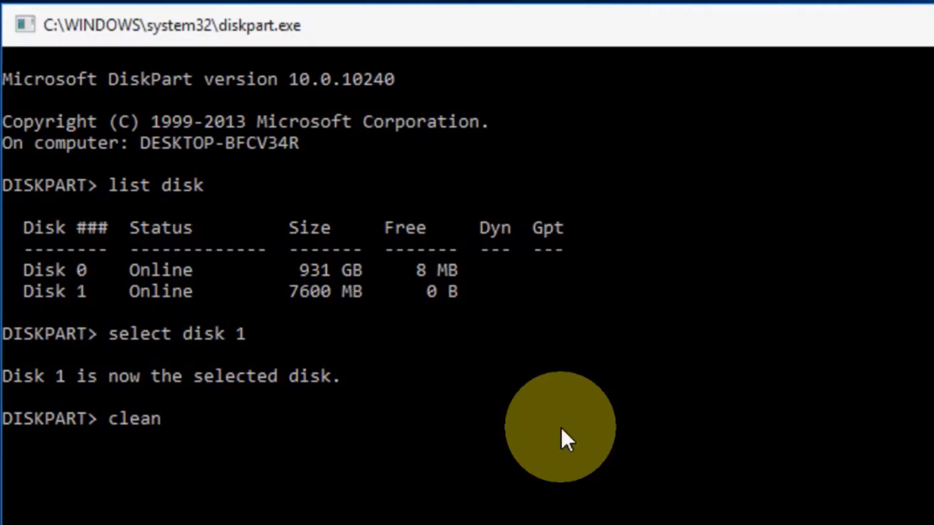
pyautogui.press('Return')
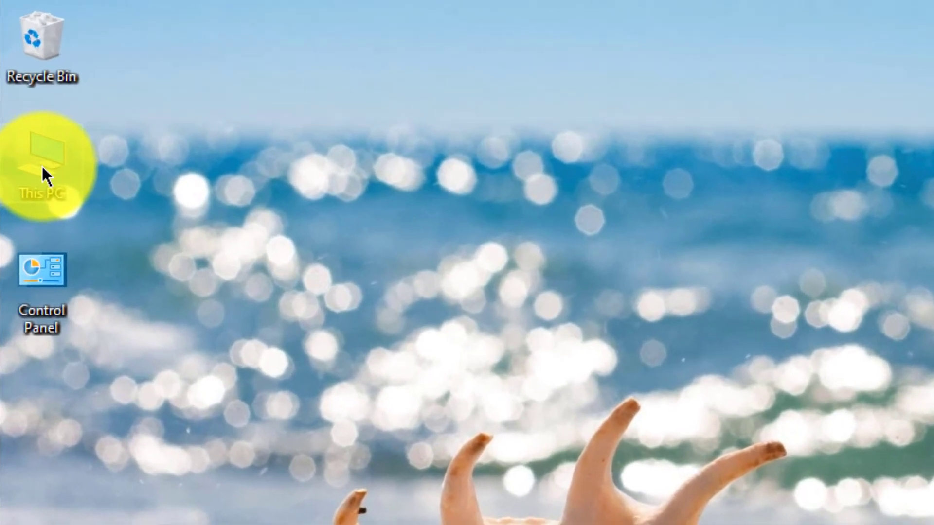
# Open This PC and check the entry for USB Drive (H:)
pyautogui.doubleClick(41, 165)
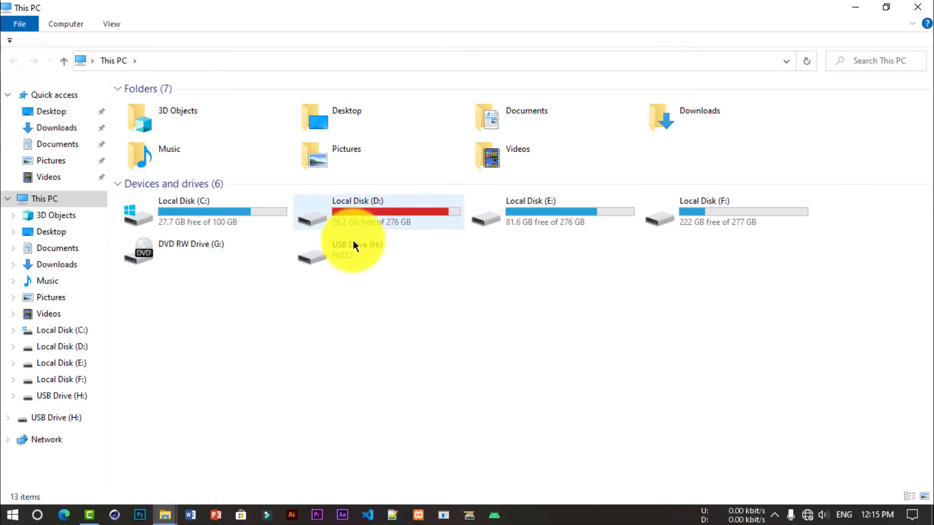
pyautogui.click(353, 246)
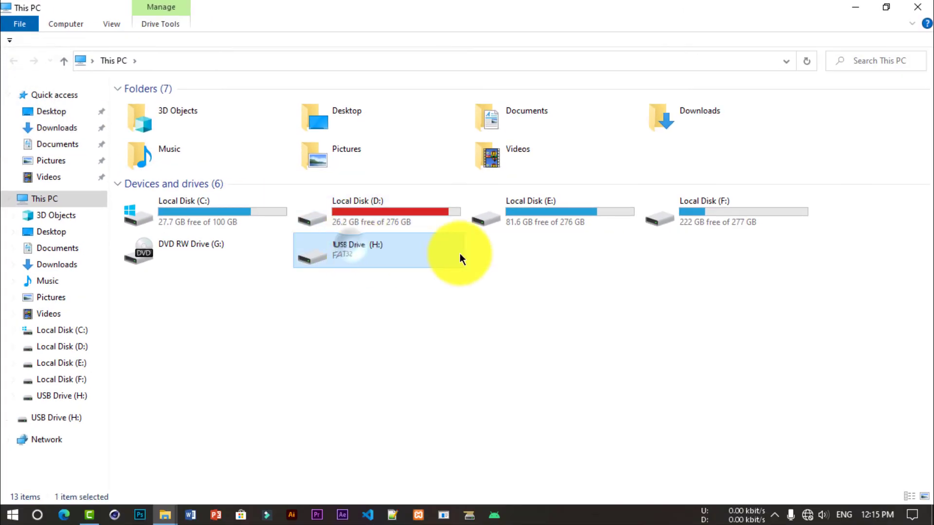
pyautogui.click(365, 300)
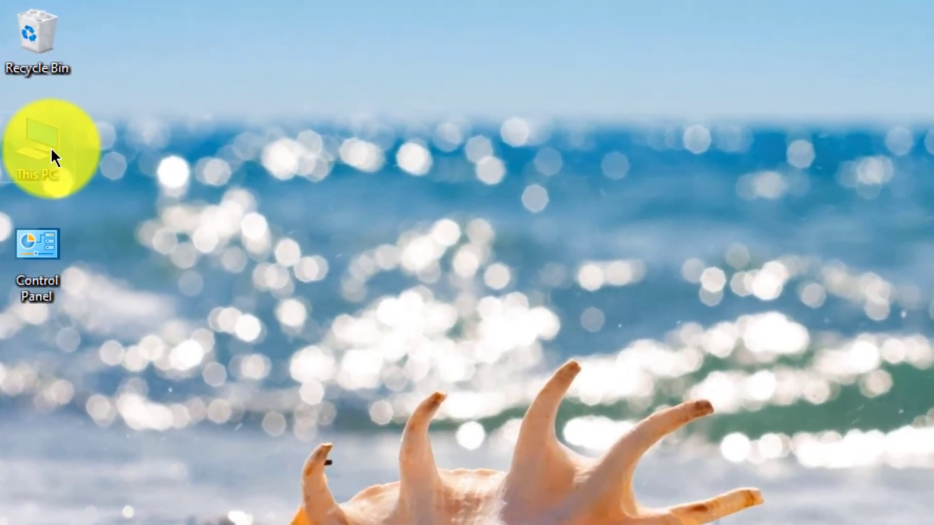
# Open Computer Management for this PC and show Disk Management
pyautogui.rightClick(38, 105)
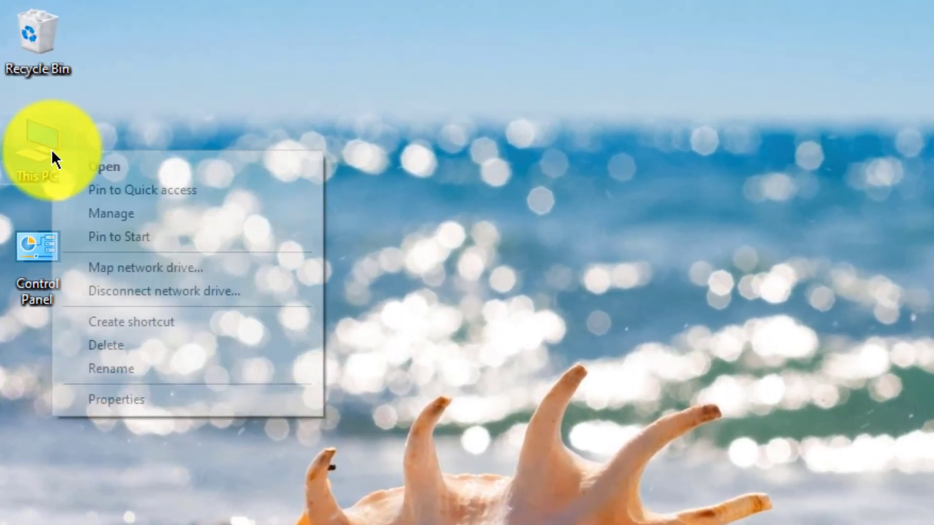
pyautogui.click(130, 222)
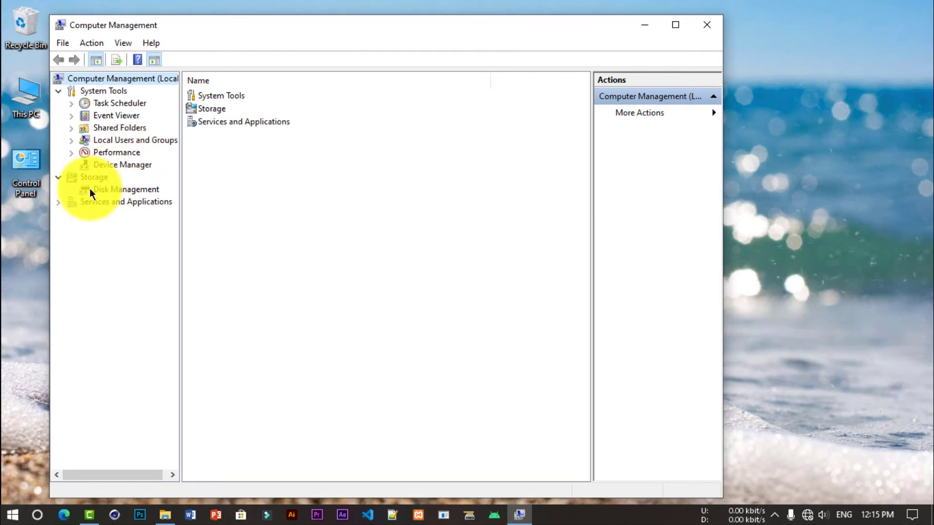
pyautogui.click(89, 189)
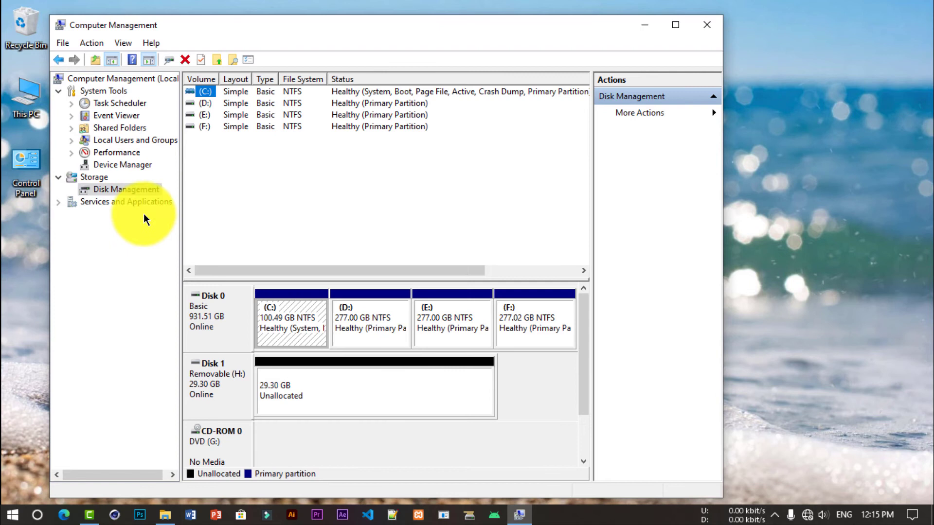
# Create a 29998 MB simple volume in Disk 1's unallocated space with drive letter I, quick-formatted as NTFS and labelled New Volume
pyautogui.click(288, 389)
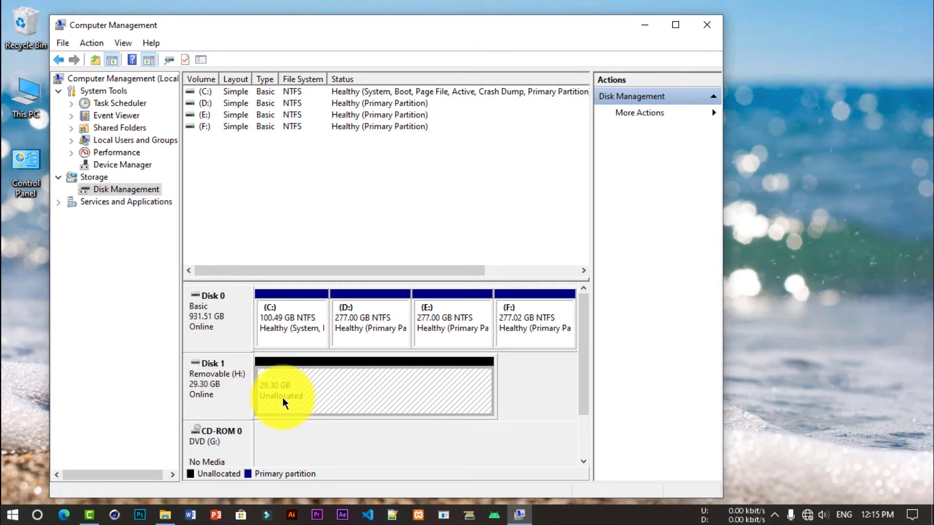
pyautogui.rightClick(348, 398)
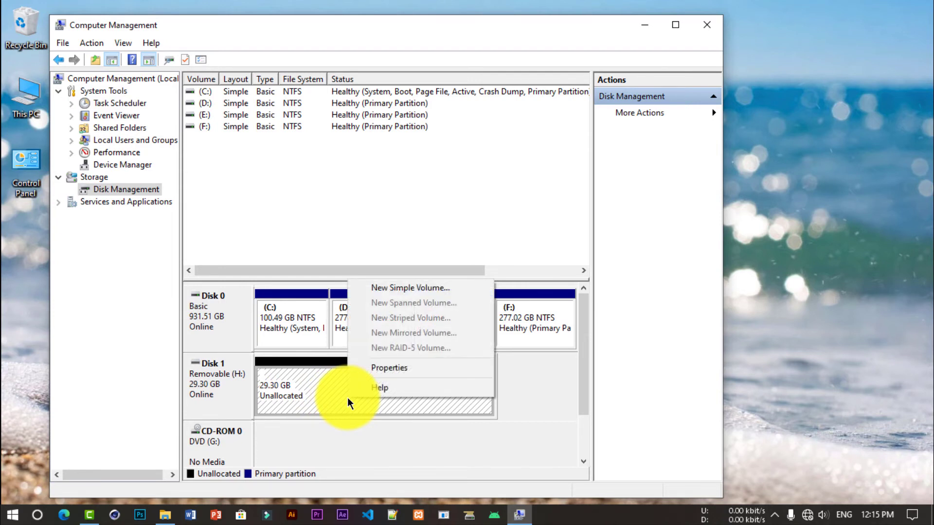
pyautogui.click(442, 288)
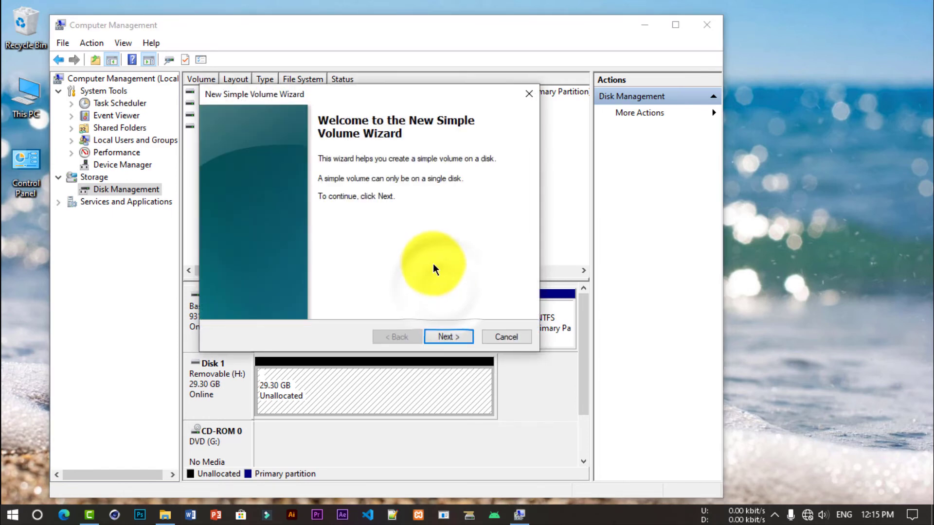
pyautogui.click(444, 335)
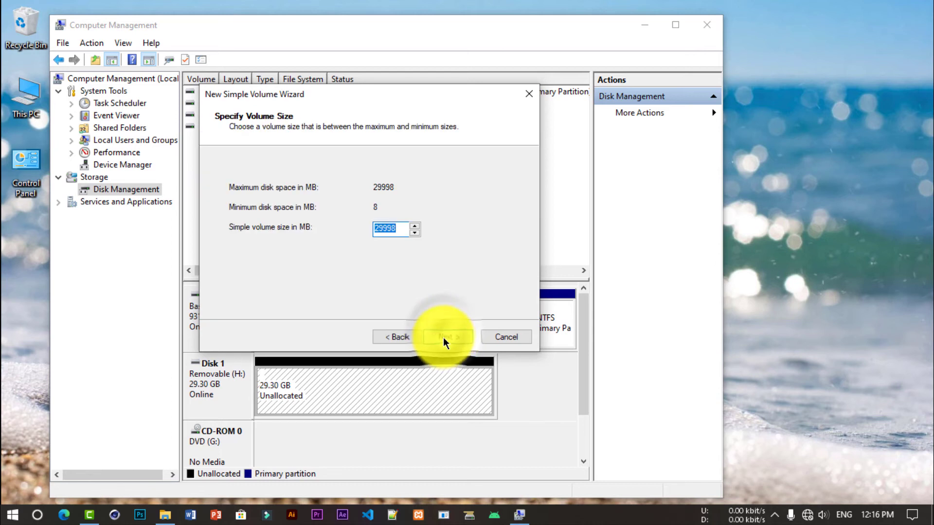
pyautogui.click(444, 335)
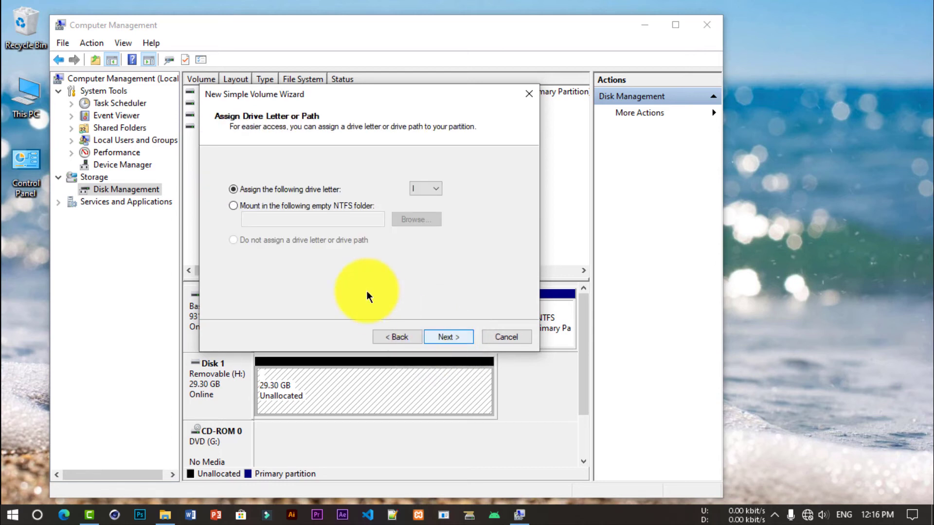
pyautogui.click(462, 335)
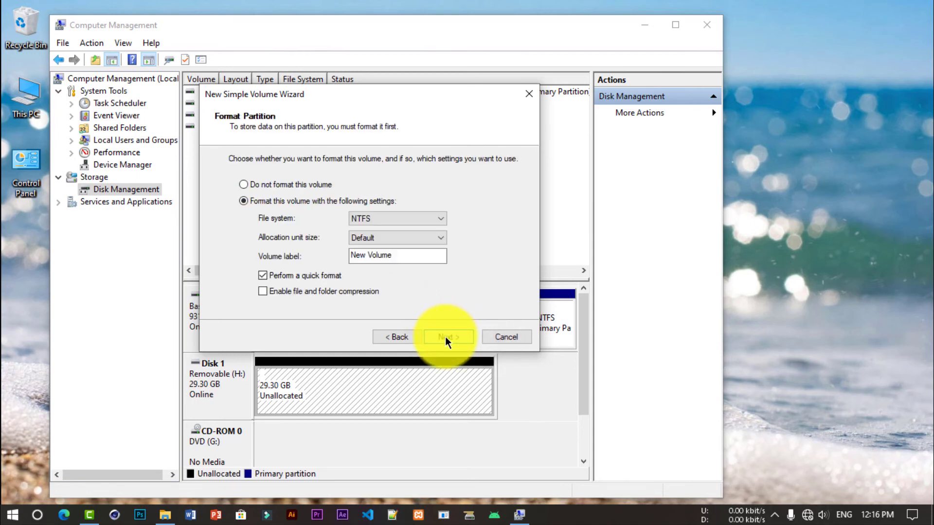
pyautogui.click(445, 337)
pyautogui.click(445, 337)
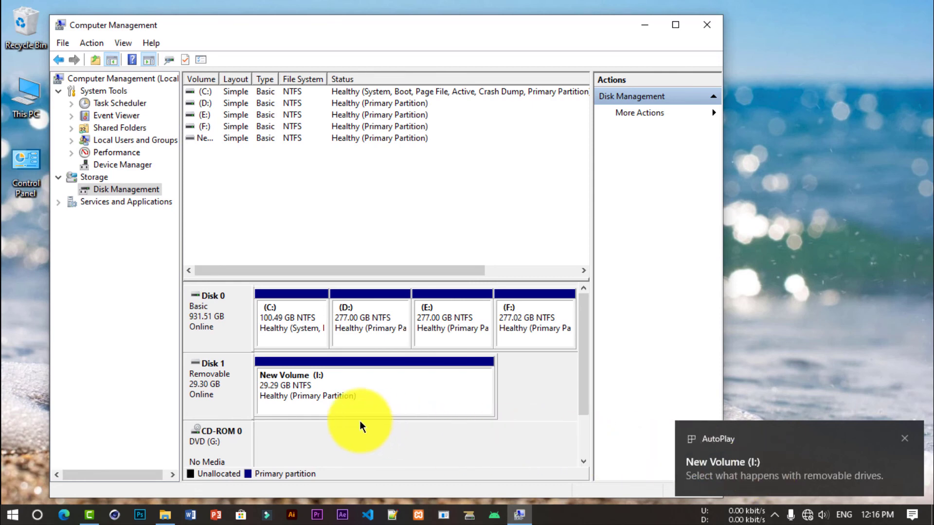
# Dismiss the AutoPlay notification, close Computer Management and open New Volume (I:) from This PC
pyautogui.click(905, 438)
pyautogui.click(706, 27)
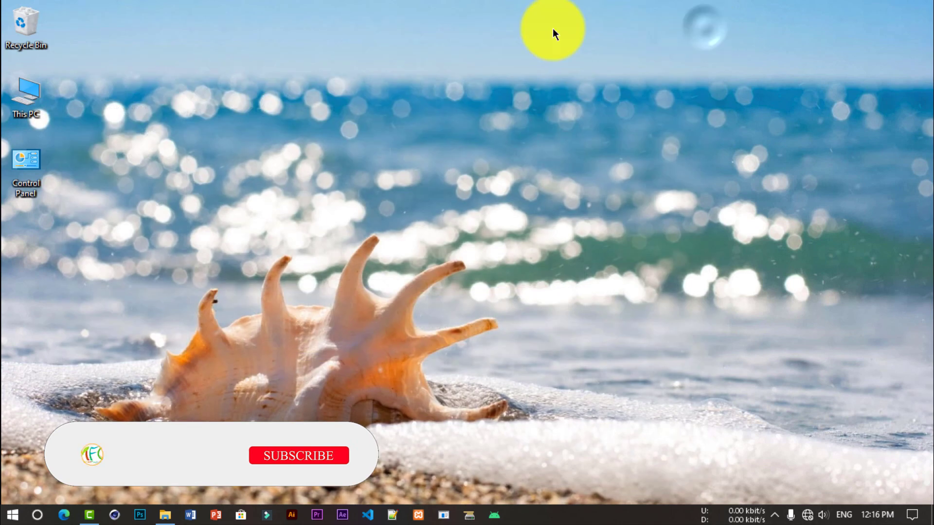
pyautogui.doubleClick(39, 83)
pyautogui.doubleClick(367, 256)
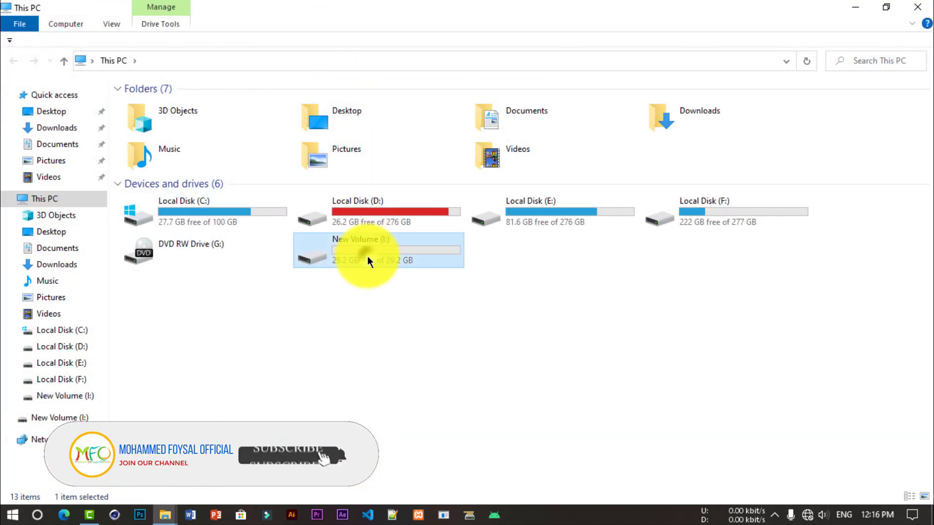
# Create a folder in the root of New Volume (I:), keeping the default name New folder
pyautogui.rightClick(387, 190)
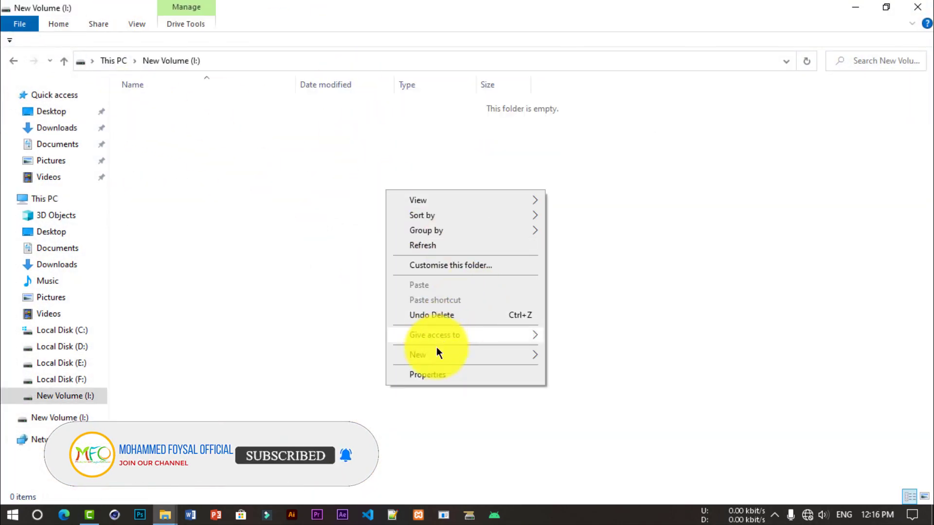
pyautogui.moveTo(432, 358)
pyautogui.click(601, 356)
pyautogui.click(422, 295)
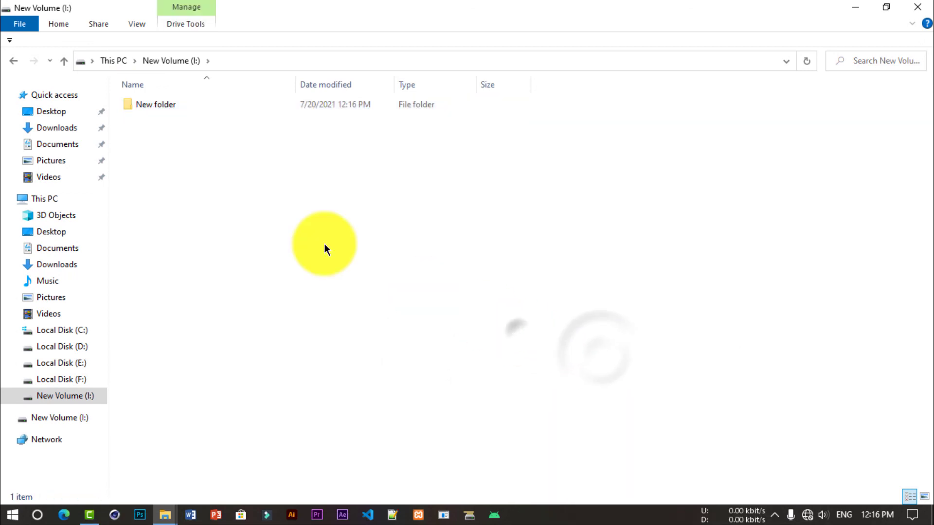
# Open the new folder on the I: drive to check it and return to This PC
pyautogui.doubleClick(219, 103)
pyautogui.click(67, 62)
pyautogui.click(66, 62)
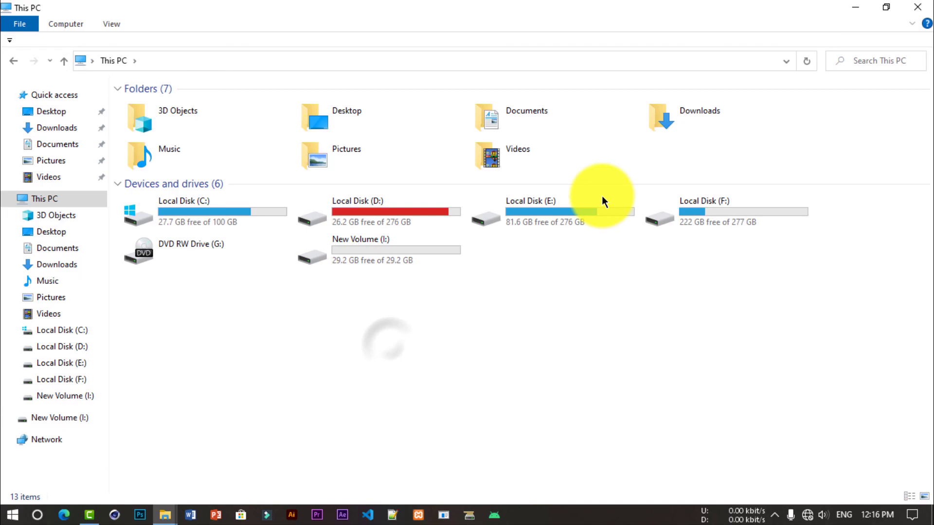